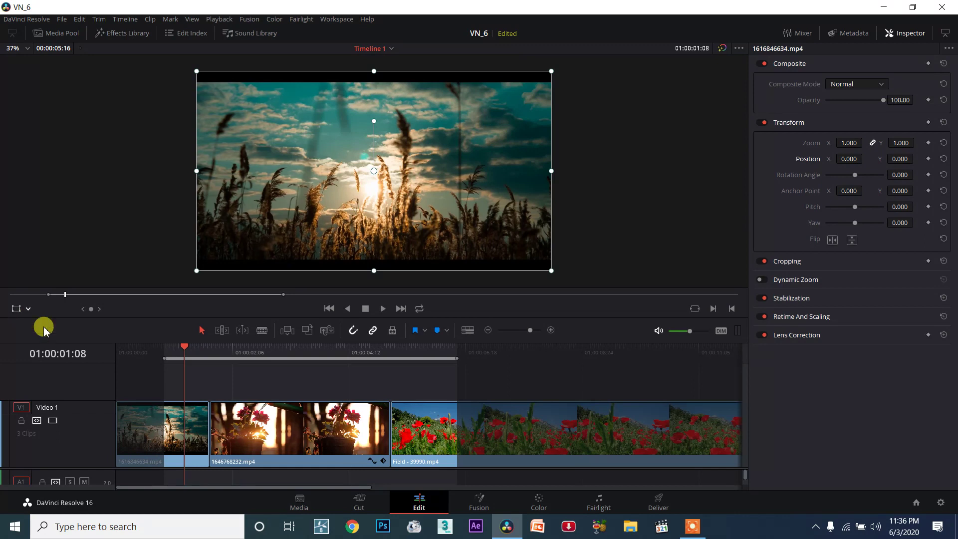
Select clip 1646768232.mp4 and scrub through its zoom, opacity, position and rotation animation
drag(200, 350, 246, 355)
click(312, 402)
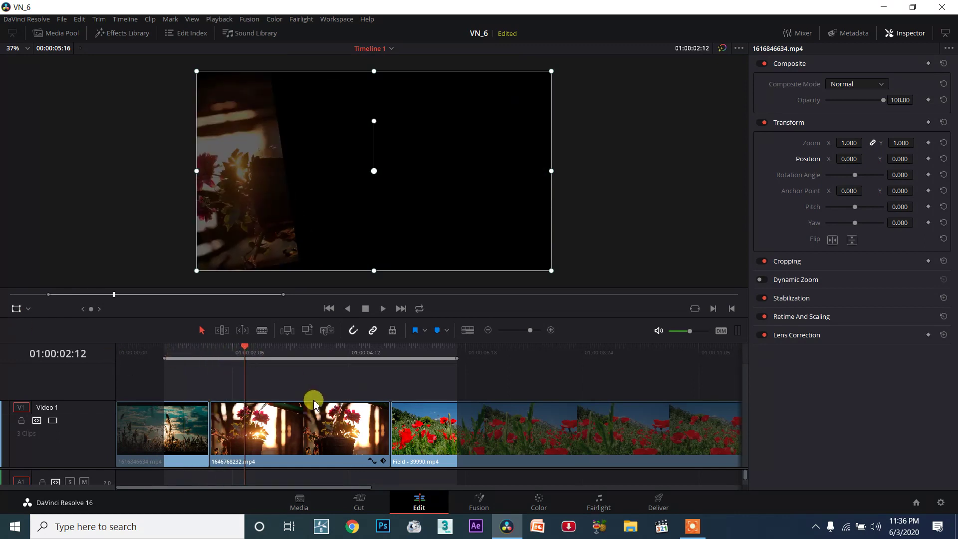
click(266, 349)
click(303, 409)
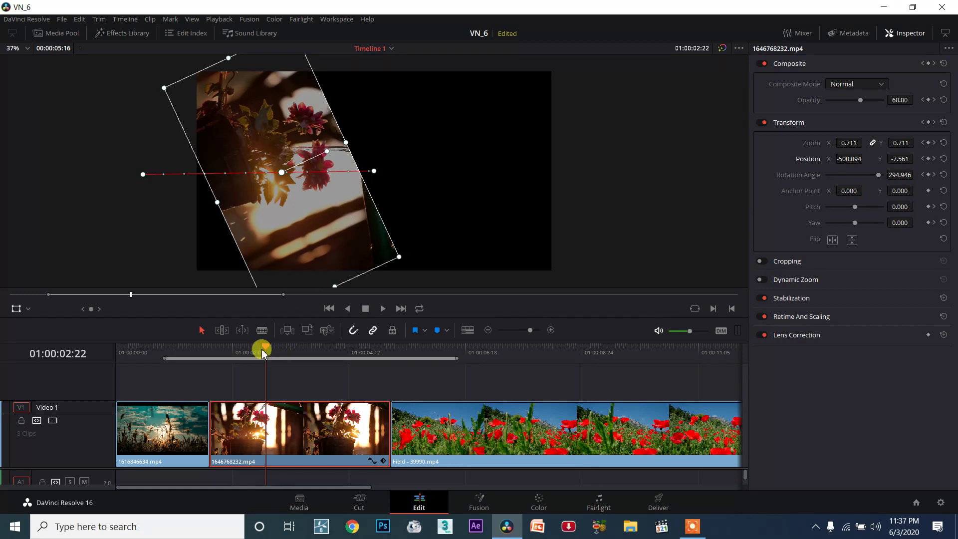
drag(263, 351, 258, 352)
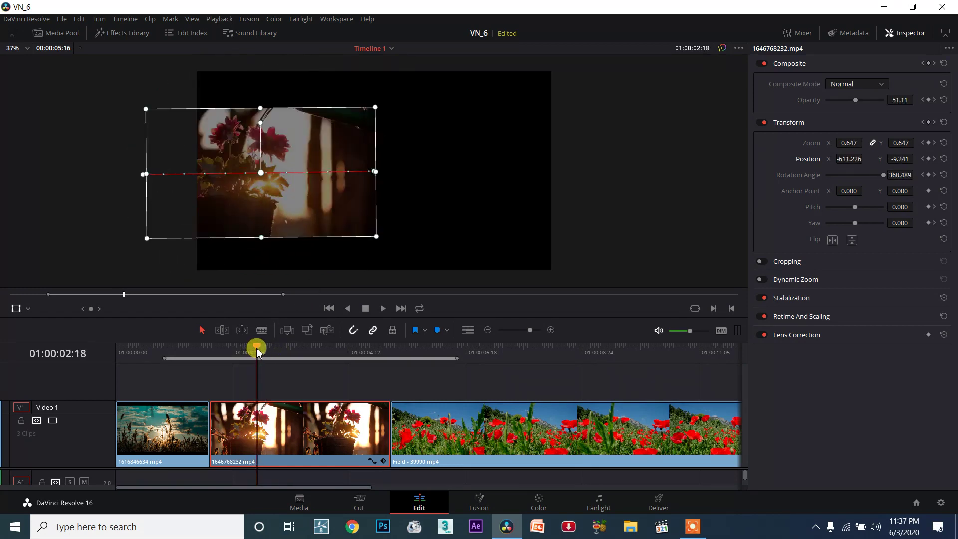
mouse_move(257, 350)
mouse_down()
mouse_move(241, 354)
mouse_move(348, 366)
mouse_move(327, 372)
mouse_move(329, 416)
mouse_up()
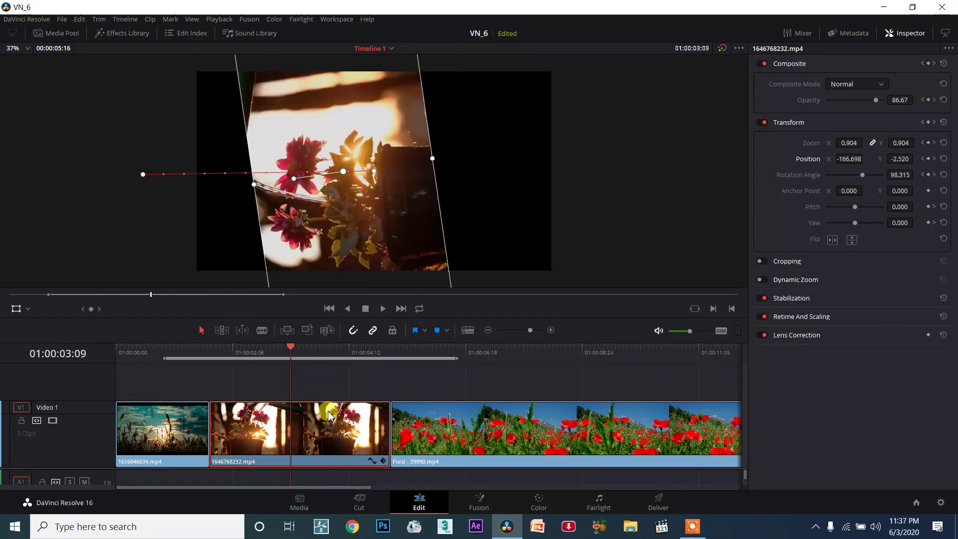
Open the keyframe curve editor for 1646768232.mp4 showing the Rotation Angle curve, then scrub back
click(370, 460)
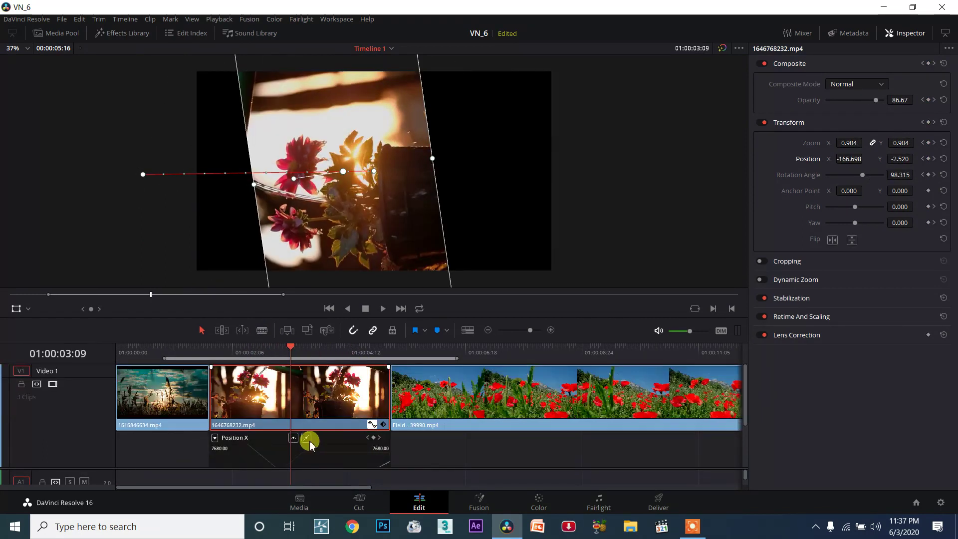
scroll(306, 444, down, 2)
click(277, 431)
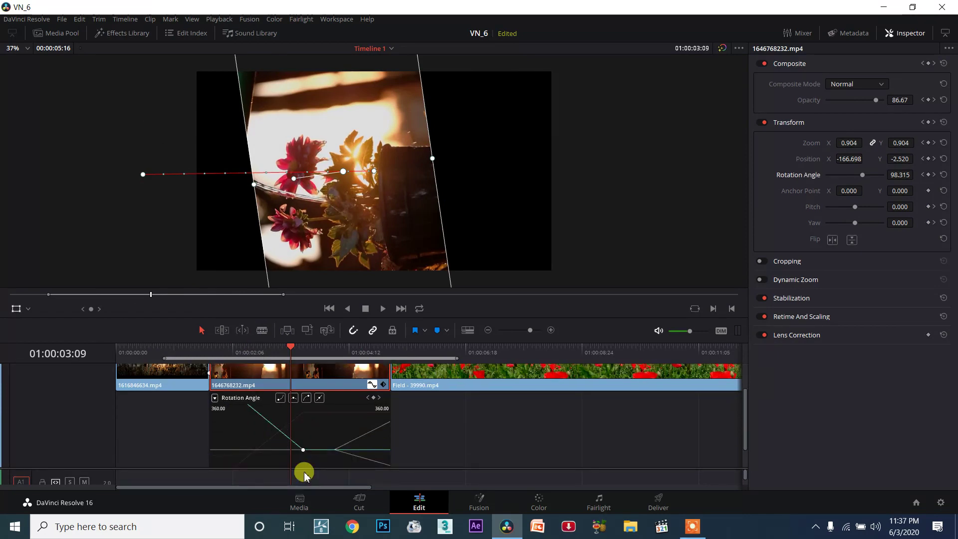
mouse_move(306, 449)
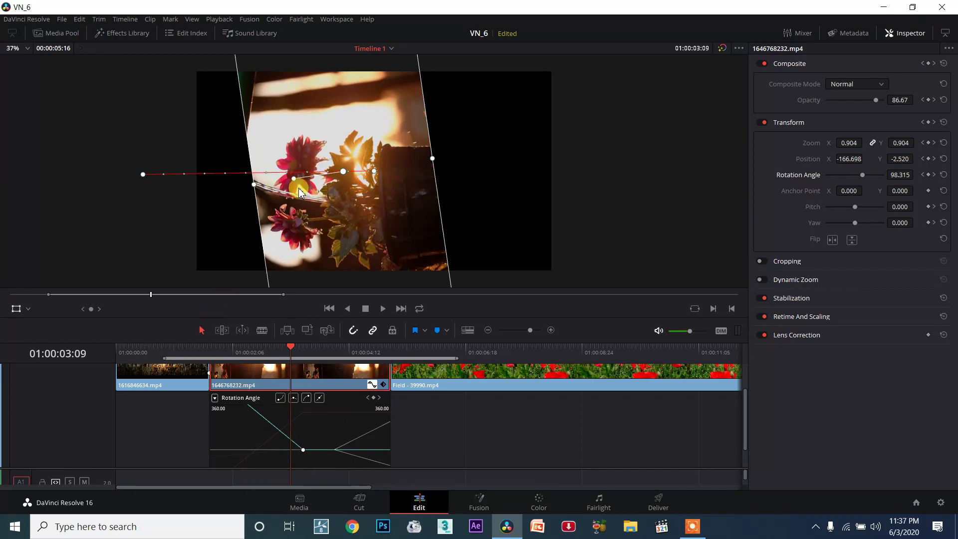
mouse_move(291, 349)
mouse_down()
mouse_move(210, 351)
mouse_move(303, 354)
mouse_up()
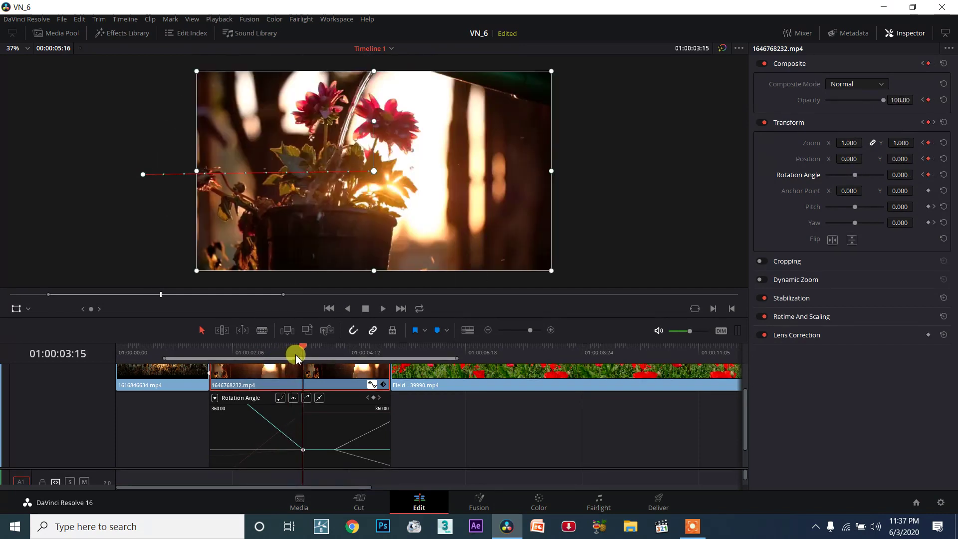
Make the path keyframe smooth and bend the motion path downward toward frame centre
right_click(375, 172)
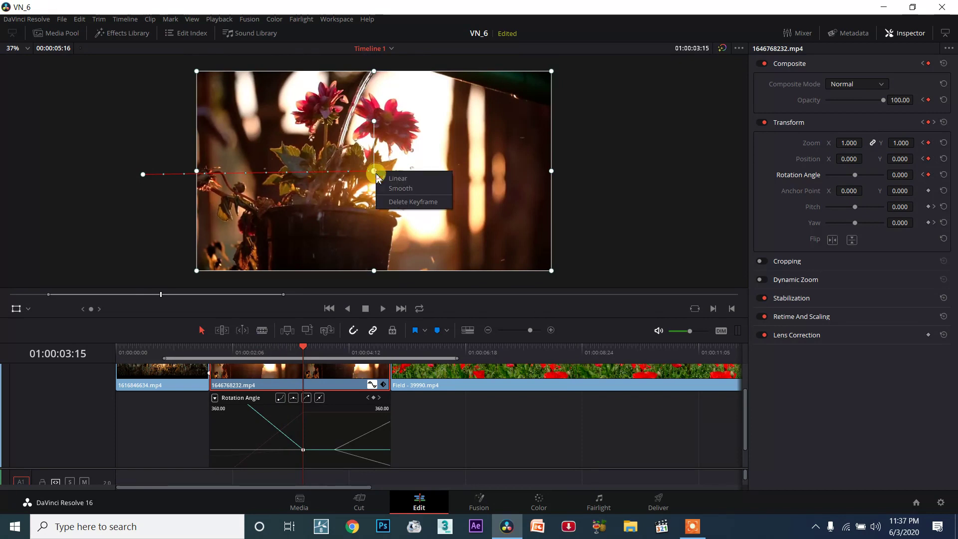
click(391, 190)
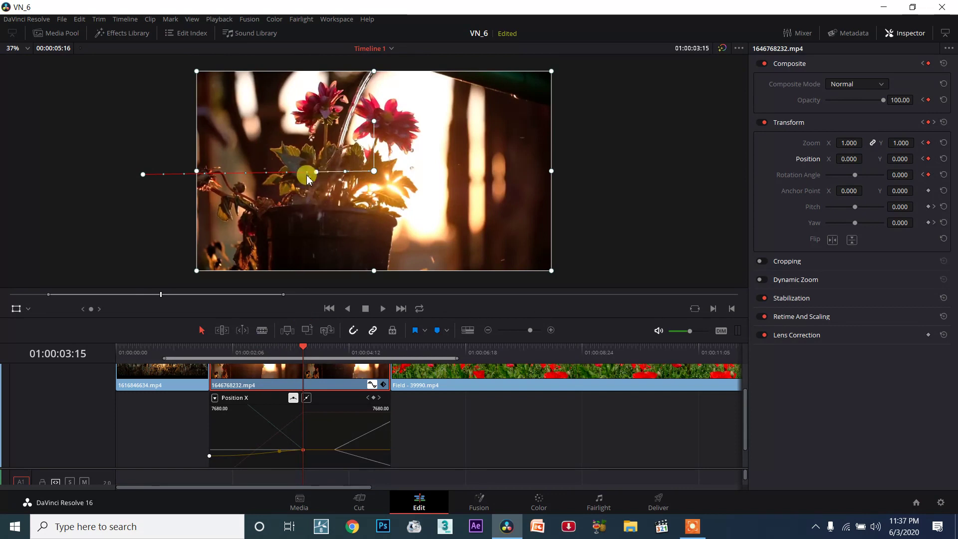
drag(315, 175, 348, 240)
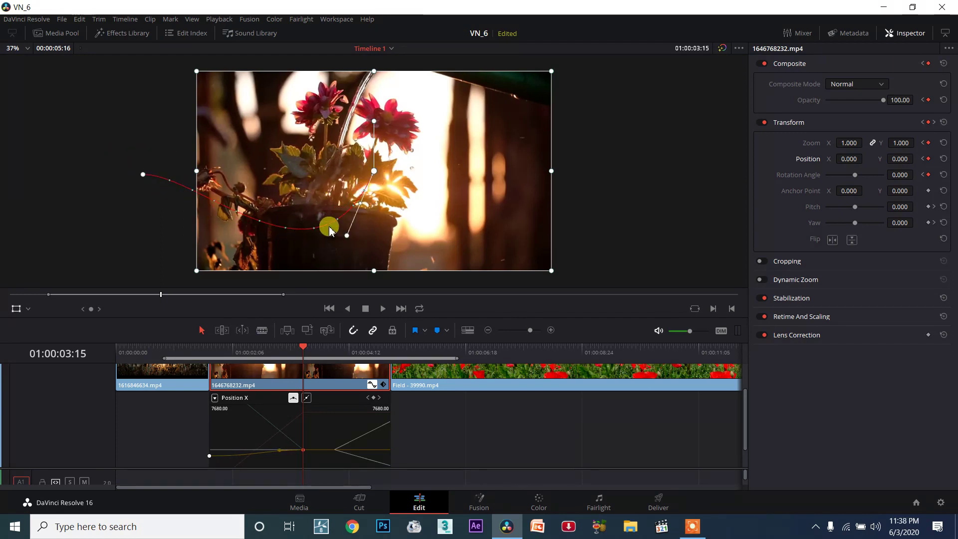
click(269, 347)
drag(223, 352, 197, 350)
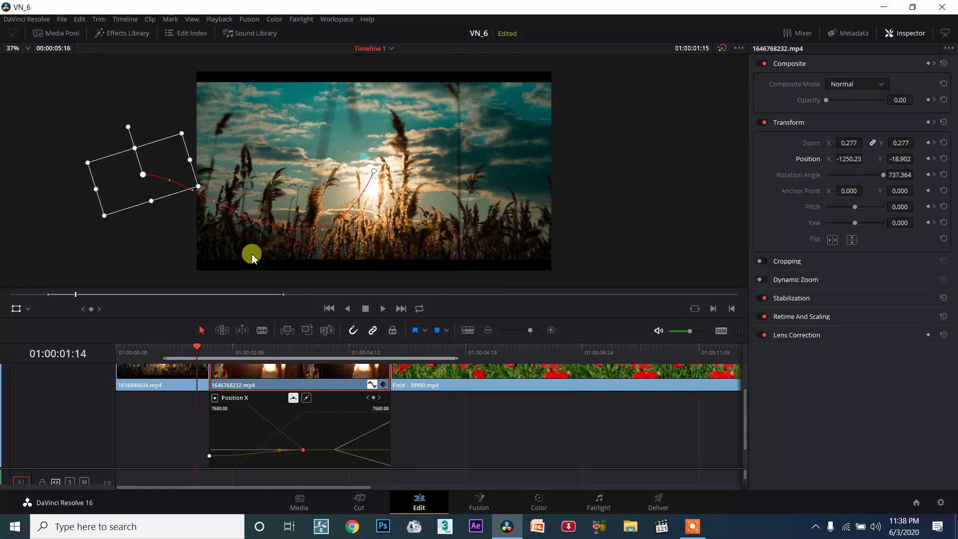
Play the transition, stop it, and return to a mid-transition frame
click(383, 310)
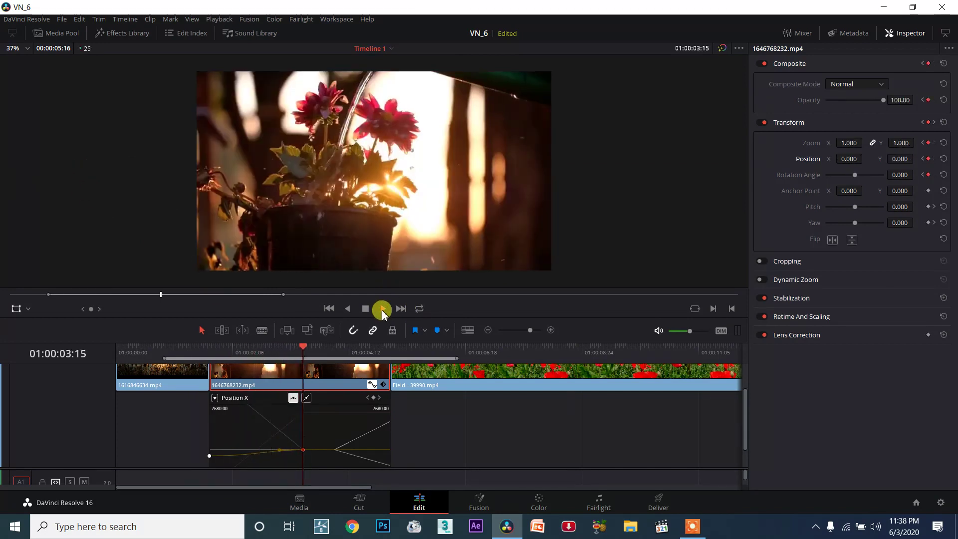
click(365, 308)
drag(354, 348, 210, 356)
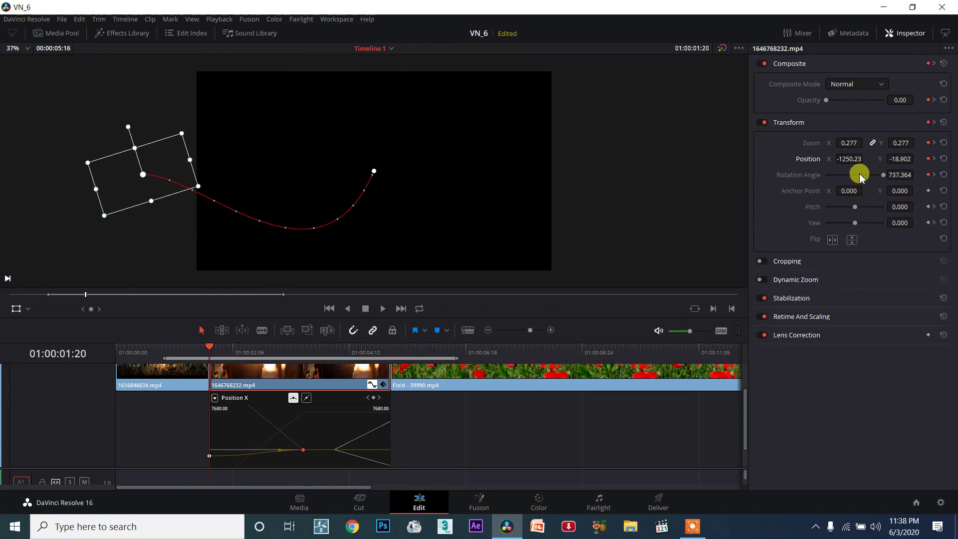
Reset the clip's Rotation Angle to 0 and play the transition to check it
click(944, 175)
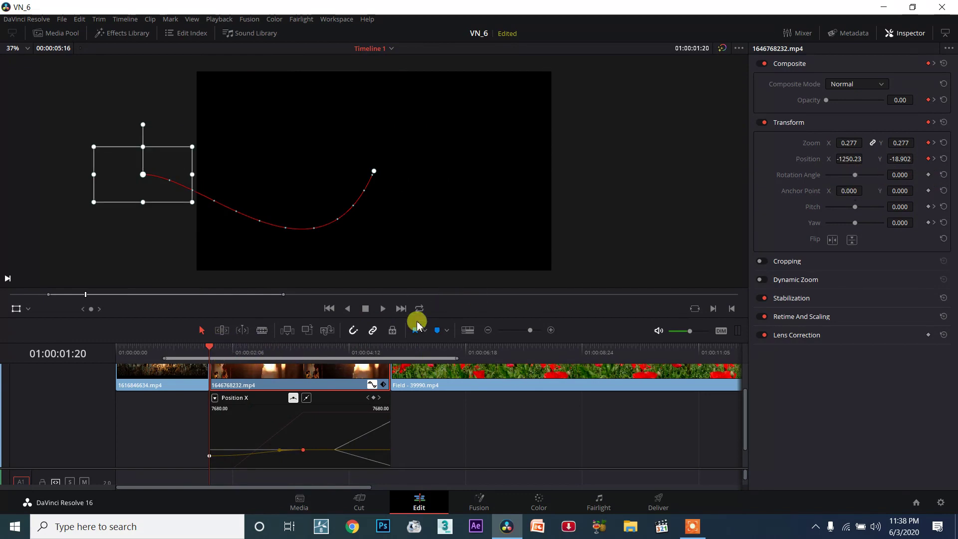
click(383, 308)
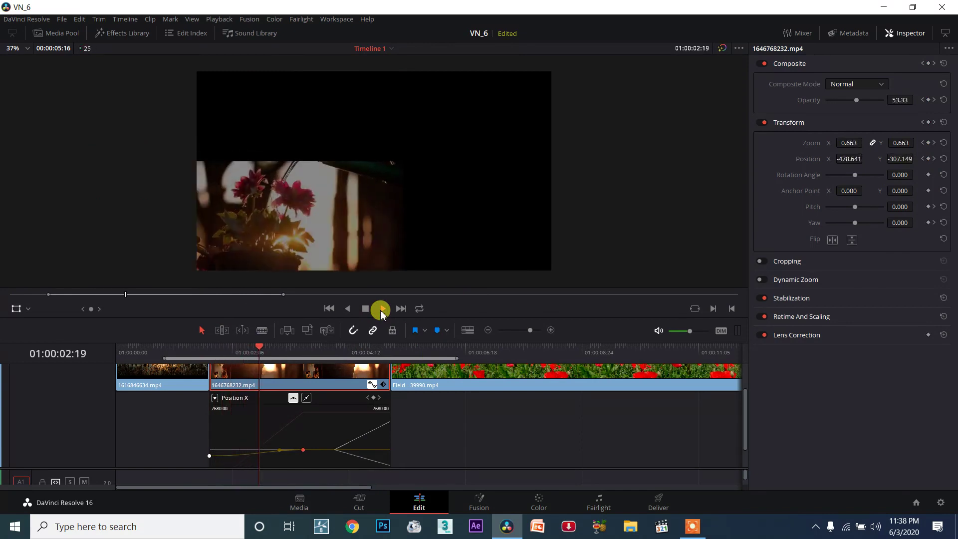
click(365, 308)
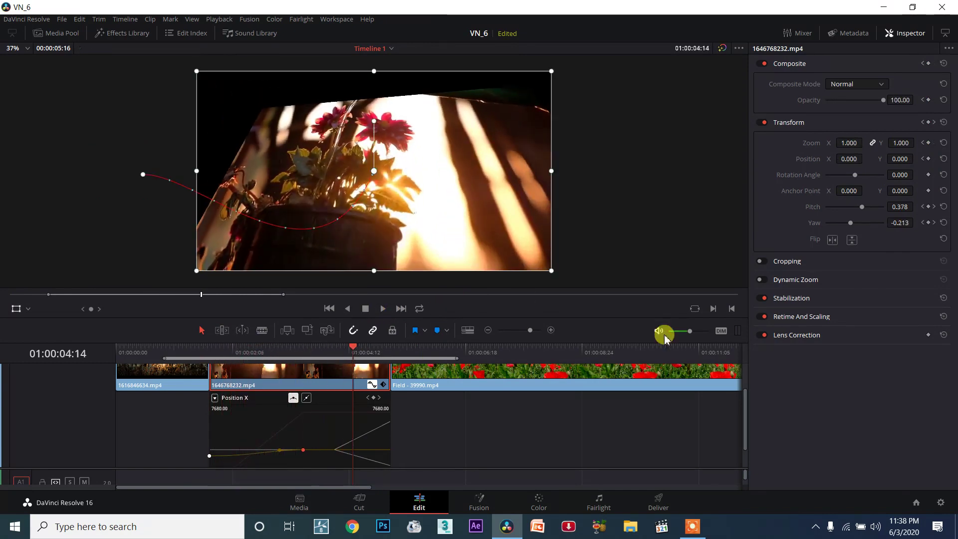
Reset the clip's pitch and yaw to zero and play back the transition
click(945, 207)
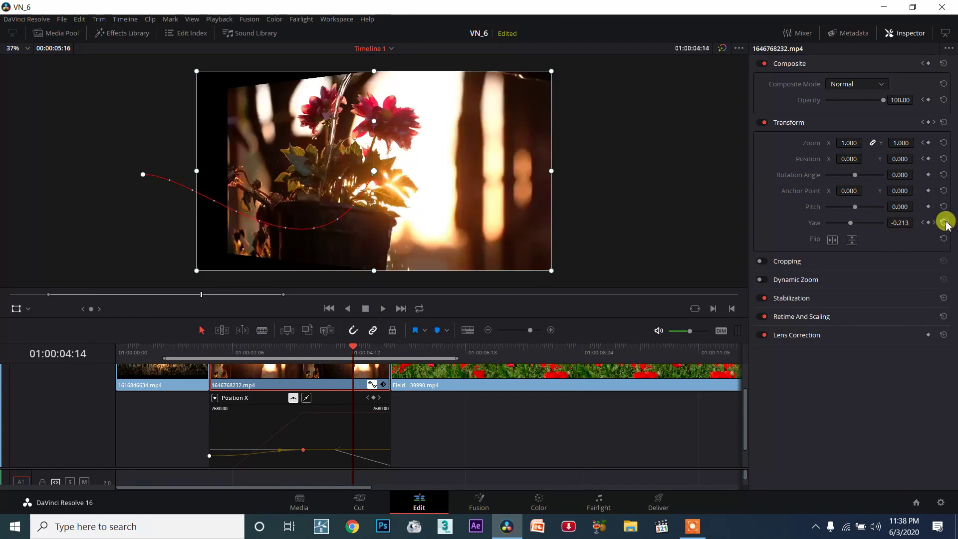
click(944, 223)
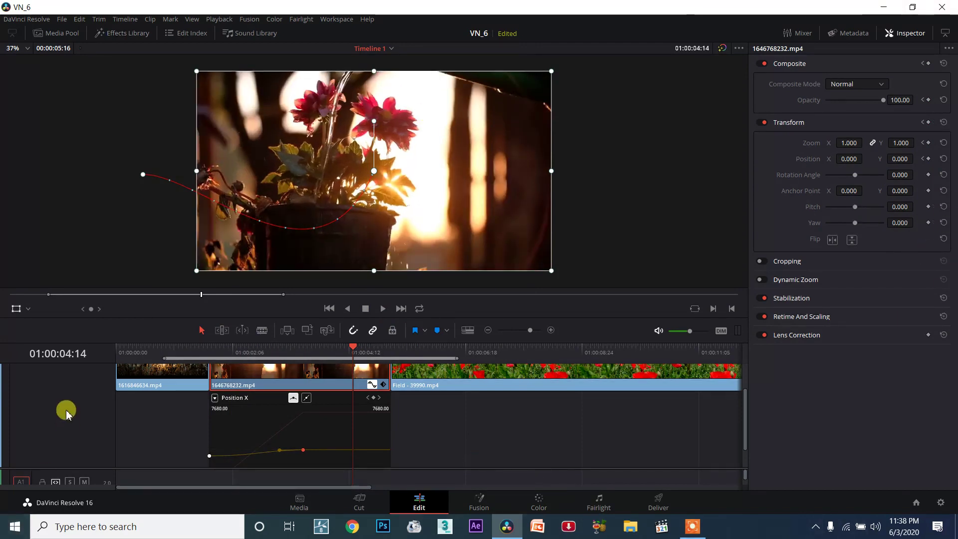
drag(274, 352, 210, 349)
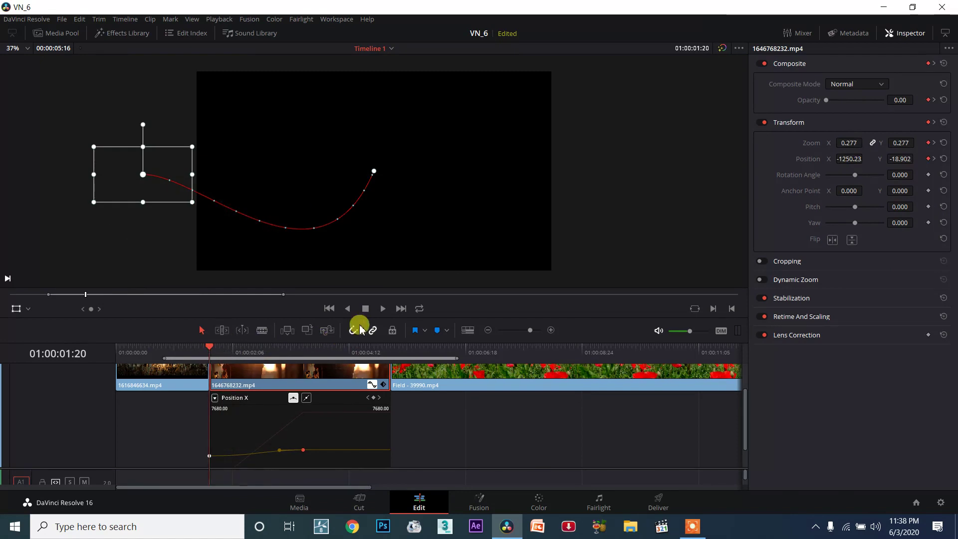
click(383, 310)
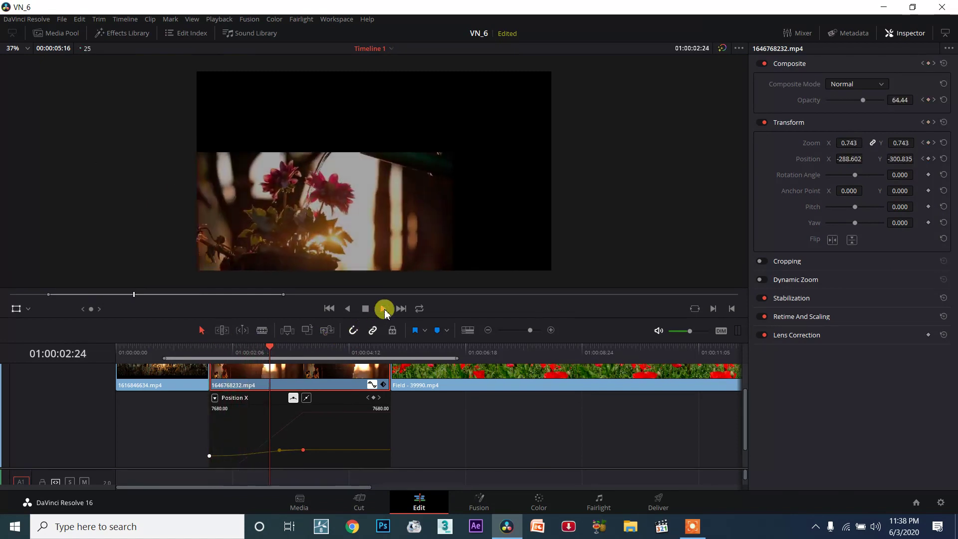
click(348, 353)
mouse_move(349, 354)
mouse_down()
mouse_move(281, 371)
mouse_move(309, 360)
mouse_up()
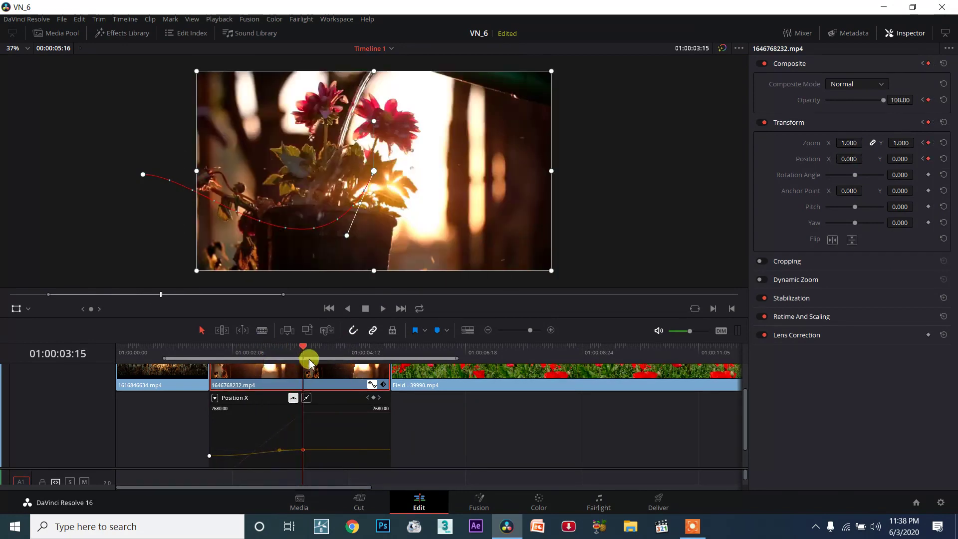
Bend the motion path toward the lower right and play the transition from its start
drag(347, 237, 508, 241)
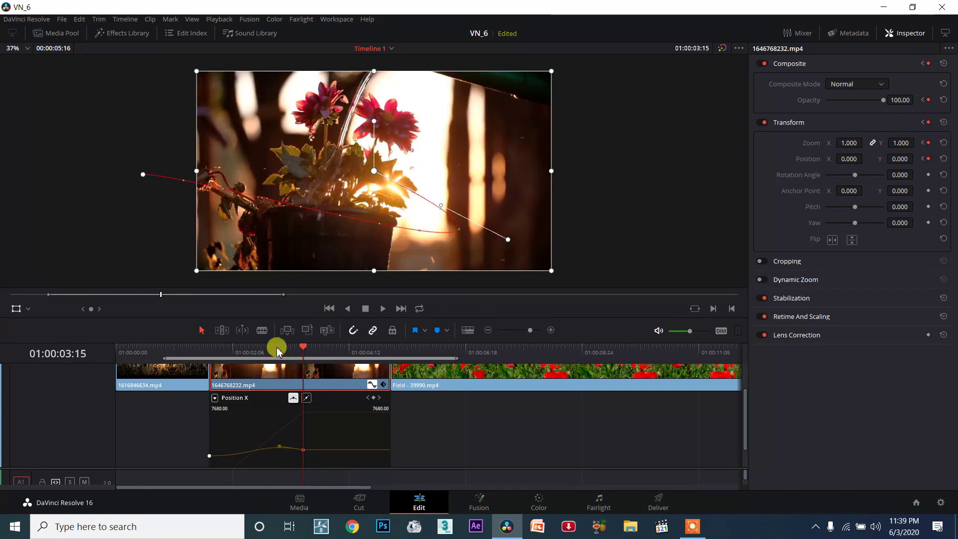
click(210, 348)
click(381, 310)
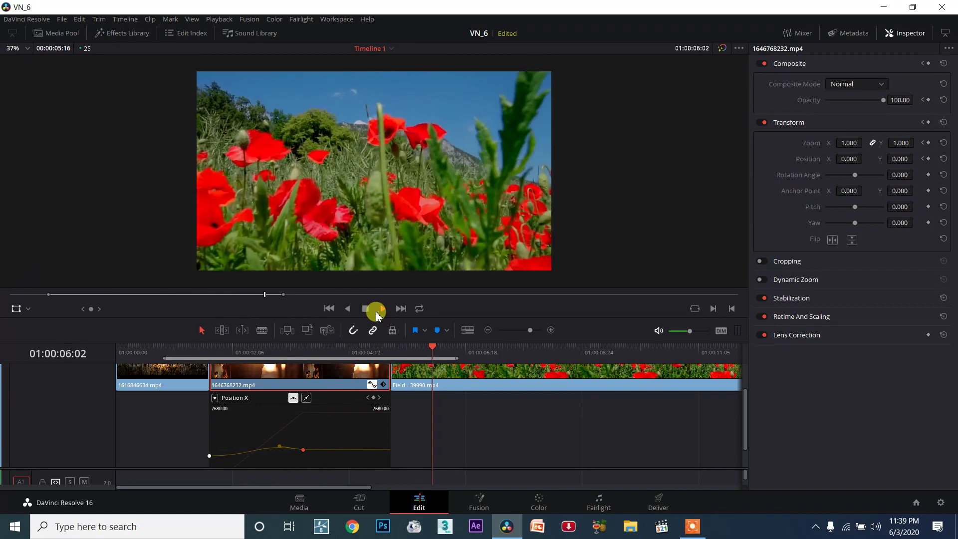
click(369, 310)
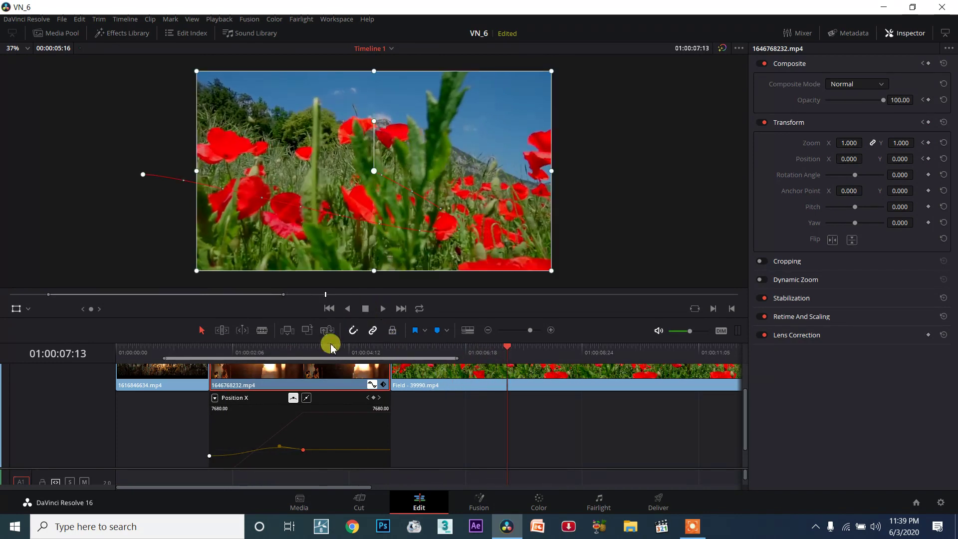
click(280, 350)
At 01:00:02:13, move the shrunken clip up-left and tilt it to 1.637 degrees
drag(280, 350, 247, 353)
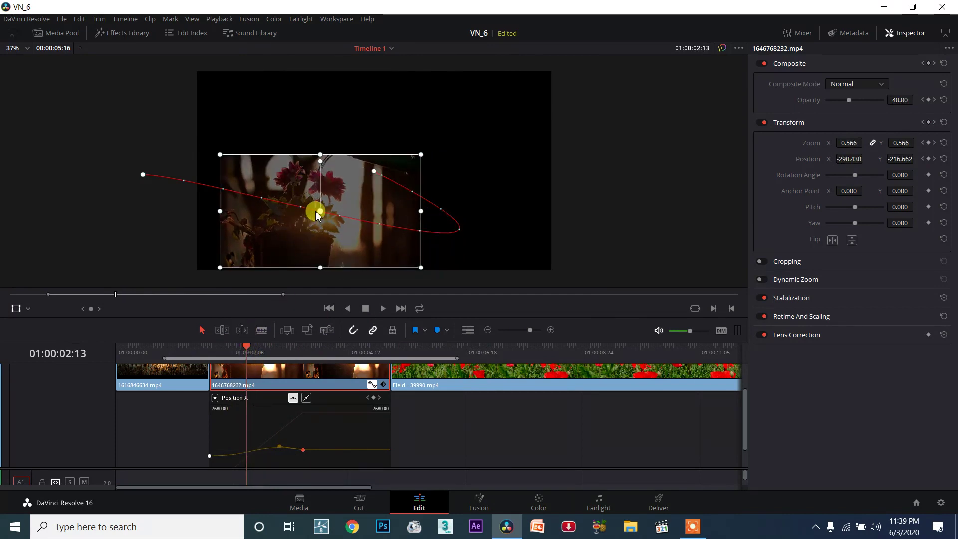
drag(319, 211, 288, 142)
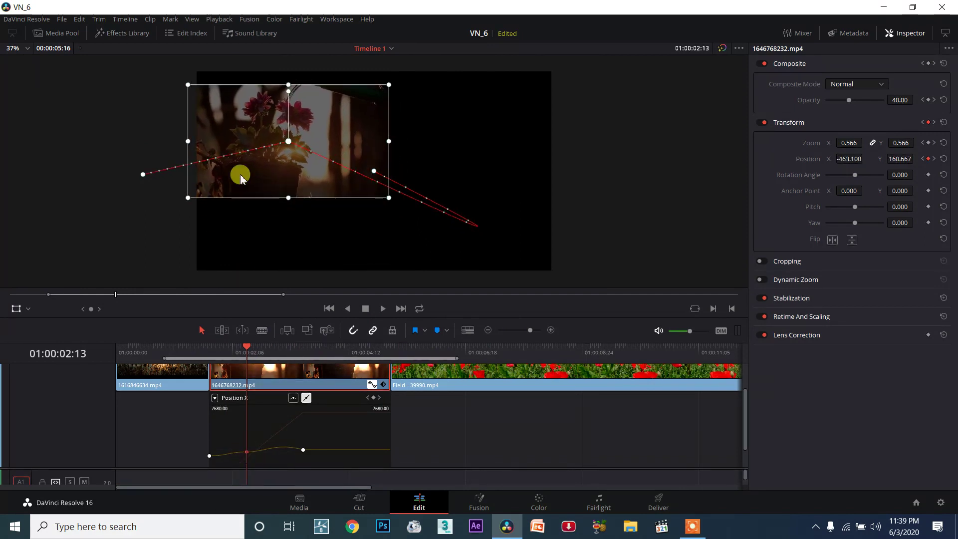
drag(288, 93, 256, 118)
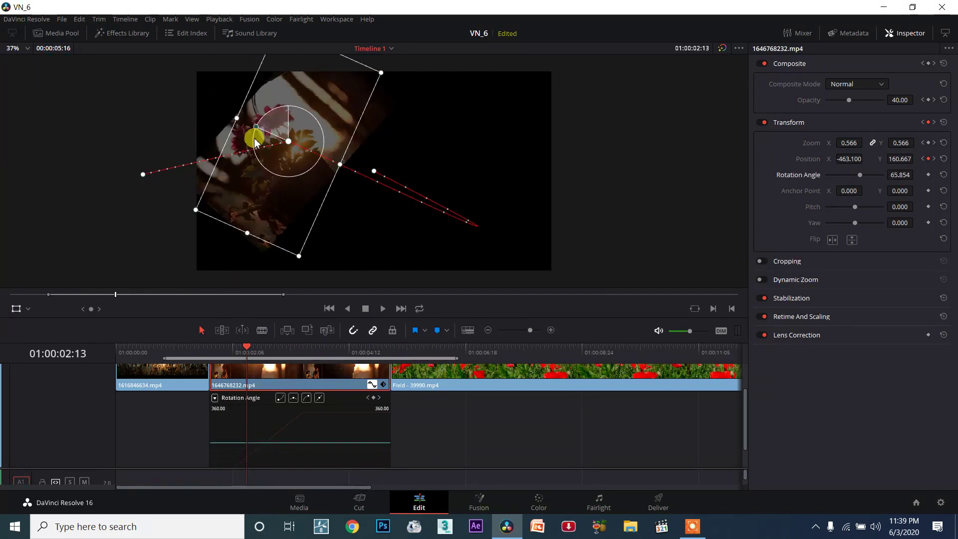
mouse_move(277, 114)
mouse_down()
mouse_move(290, 111)
mouse_move(285, 103)
mouse_up()
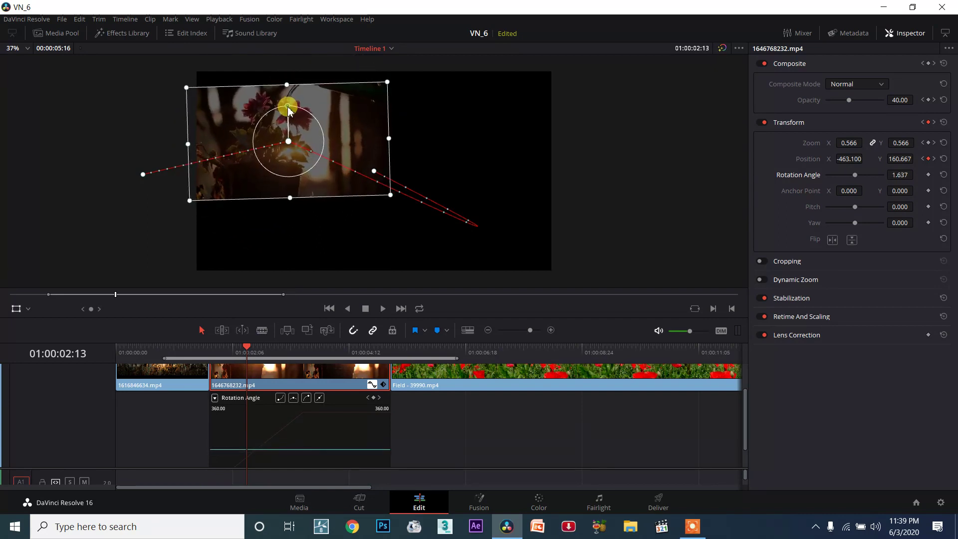
drag(288, 144, 283, 137)
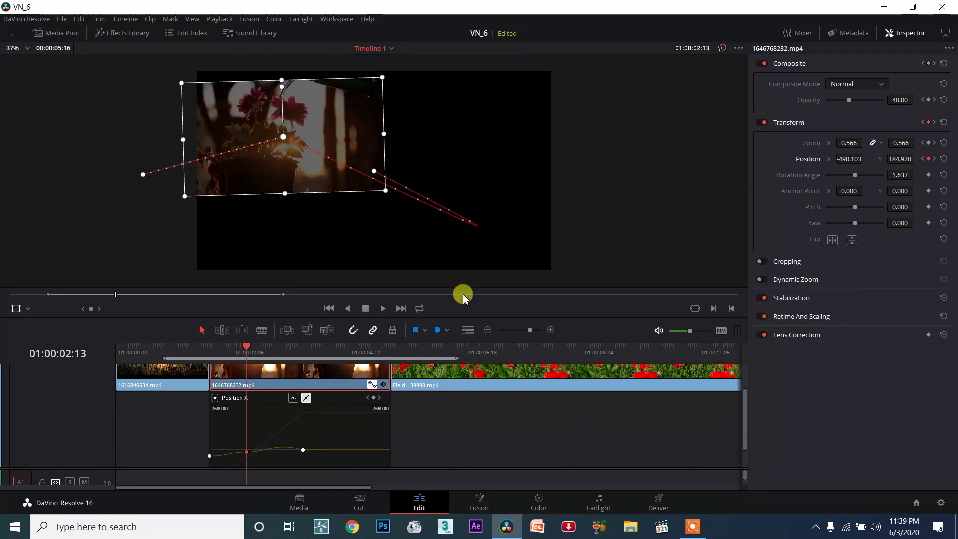
drag(263, 352, 210, 351)
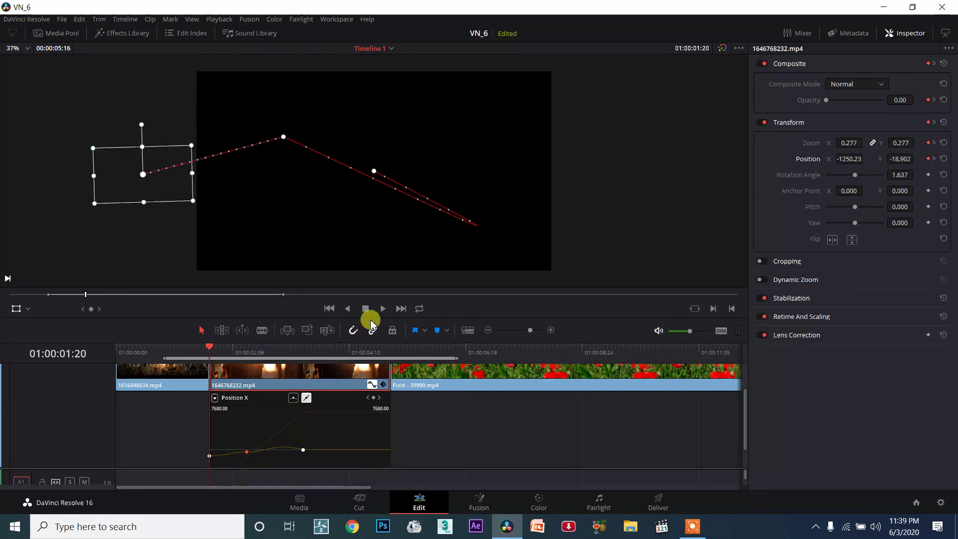
click(380, 310)
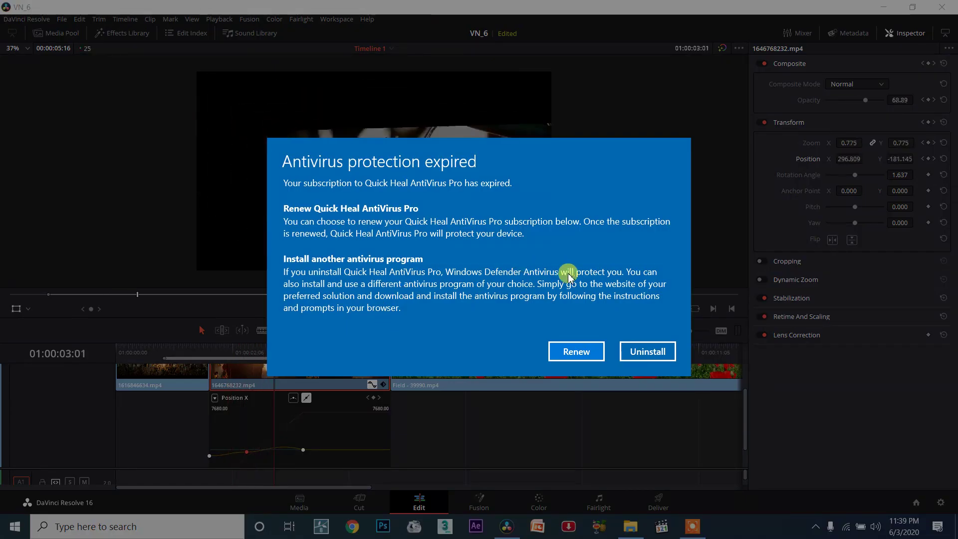
click(573, 348)
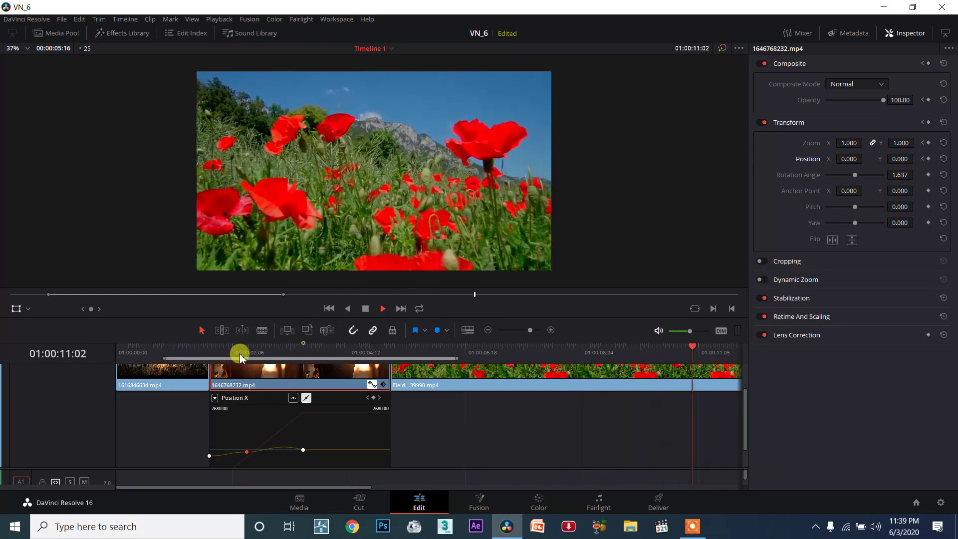
click(367, 309)
mouse_move(244, 351)
mouse_down()
mouse_move(100, 357)
mouse_move(209, 347)
mouse_up()
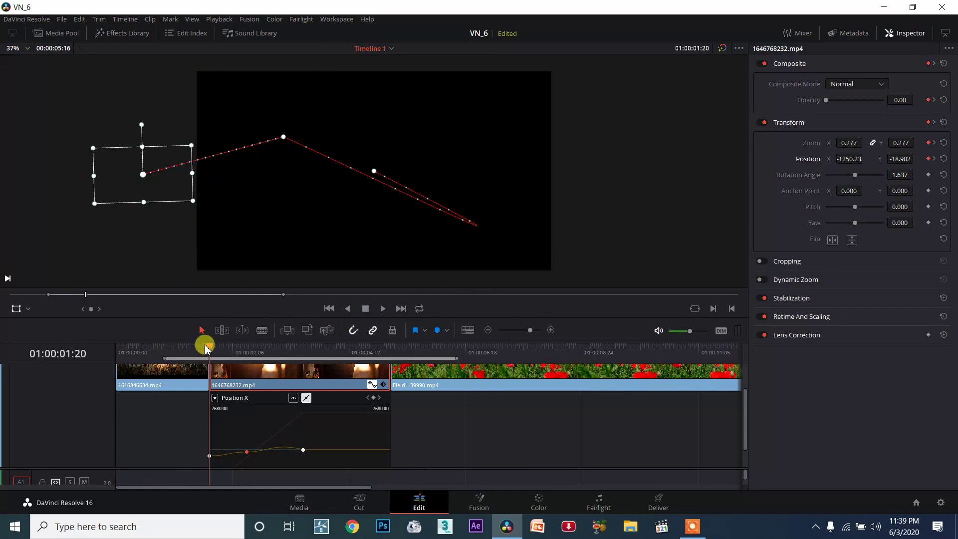
Make the 01:00:02:13 path keyframe smooth and drag it lower in the frame
click(380, 310)
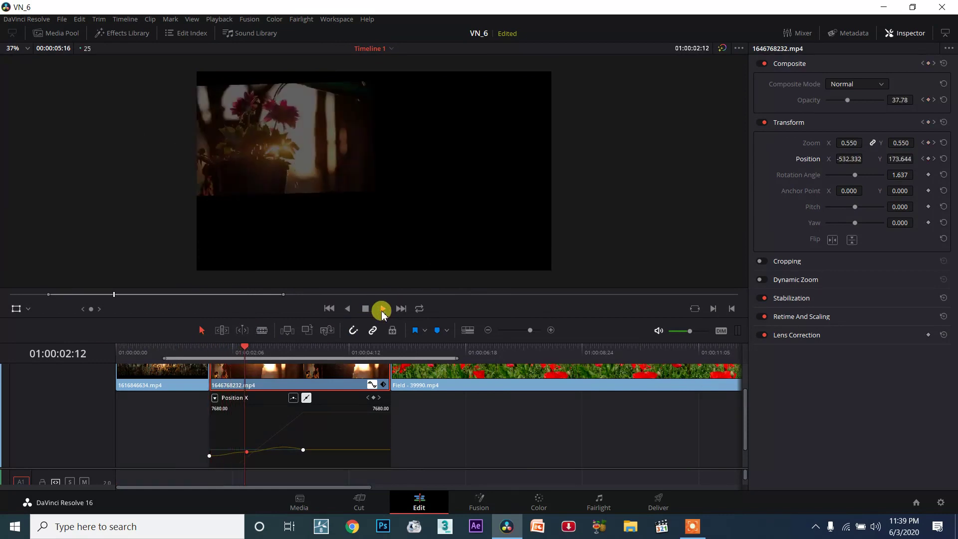
click(365, 309)
drag(310, 350, 255, 355)
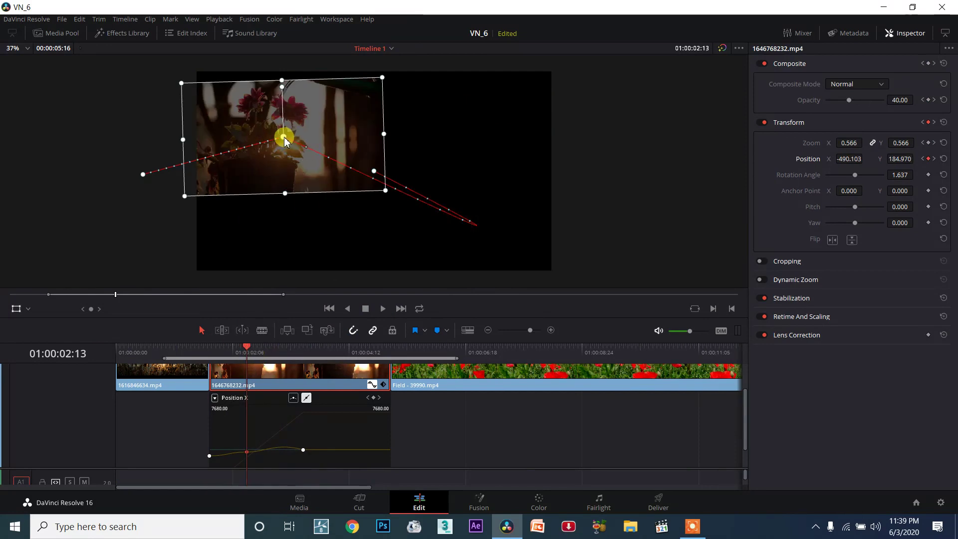
right_click(283, 137)
click(305, 154)
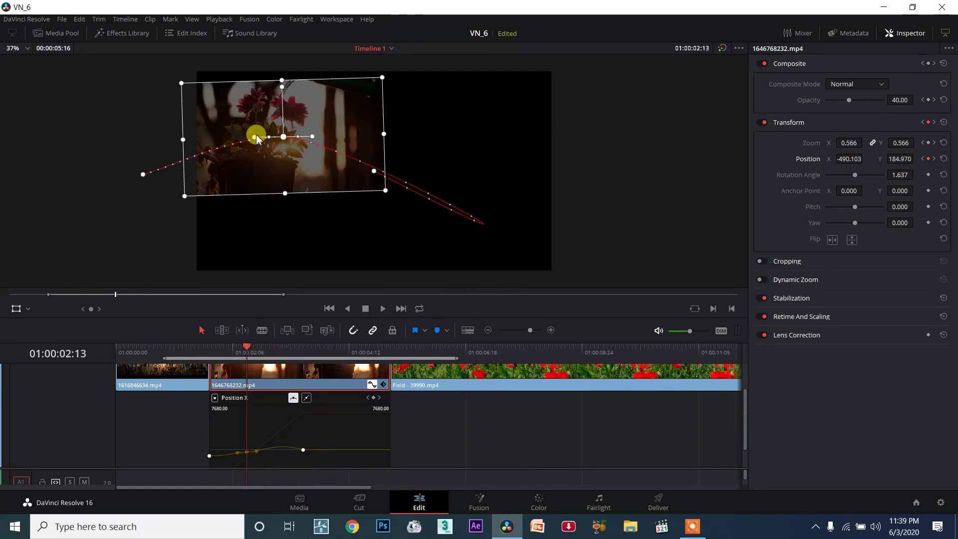
mouse_move(282, 139)
mouse_down()
mouse_move(283, 238)
mouse_move(308, 210)
mouse_up()
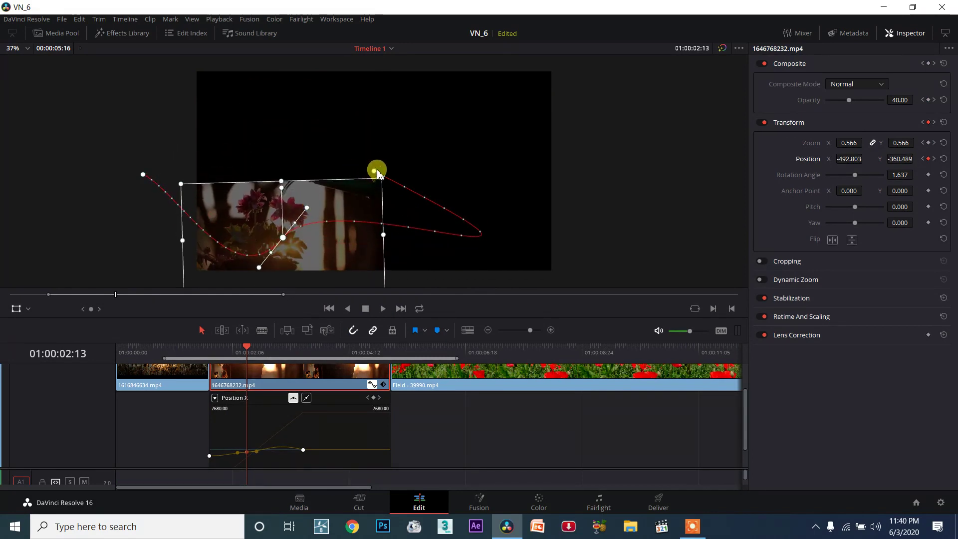
Pull out bezier handles at the adjacent keyframes to widen the loop, then play it back
key(])
drag(517, 192, 530, 186)
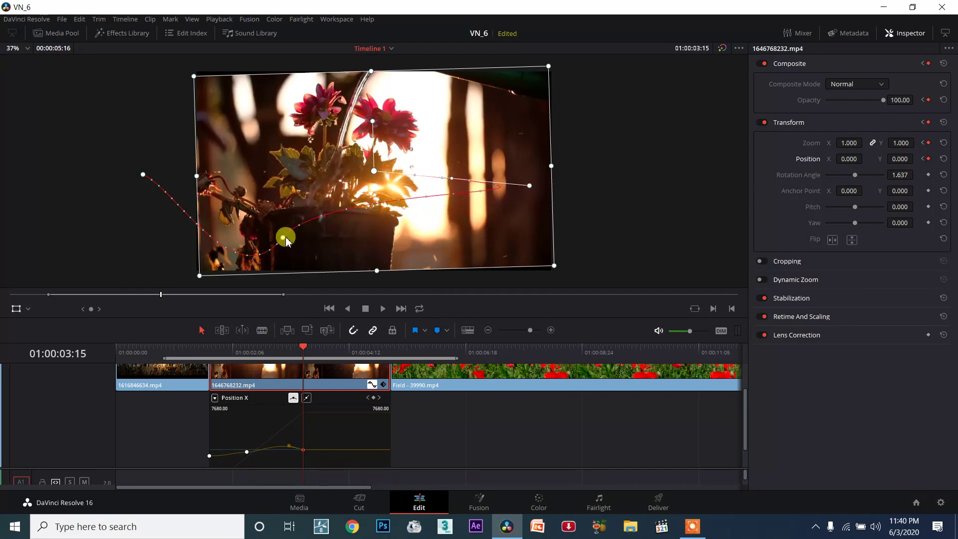
key([)
mouse_move(307, 222)
mouse_down()
mouse_move(342, 229)
mouse_move(338, 223)
mouse_up()
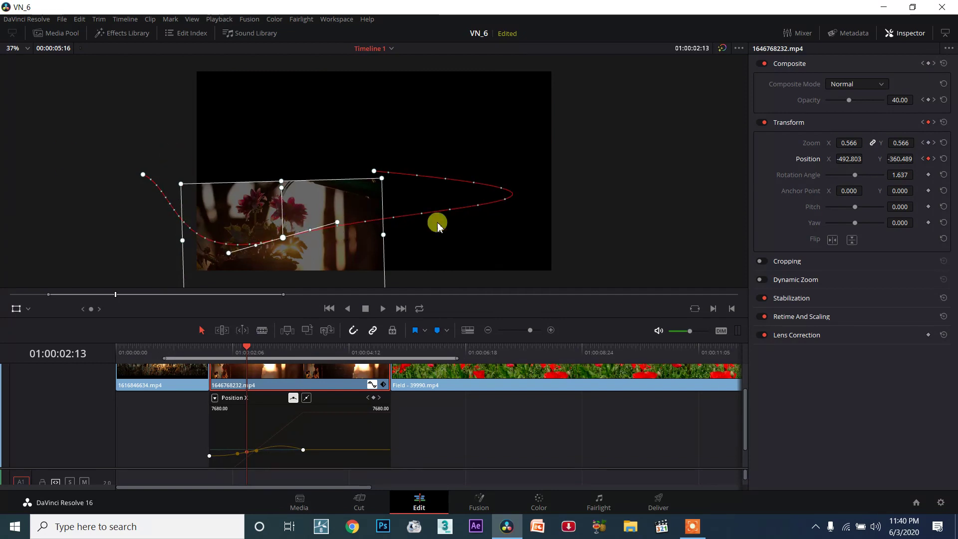
drag(257, 348, 206, 349)
click(383, 309)
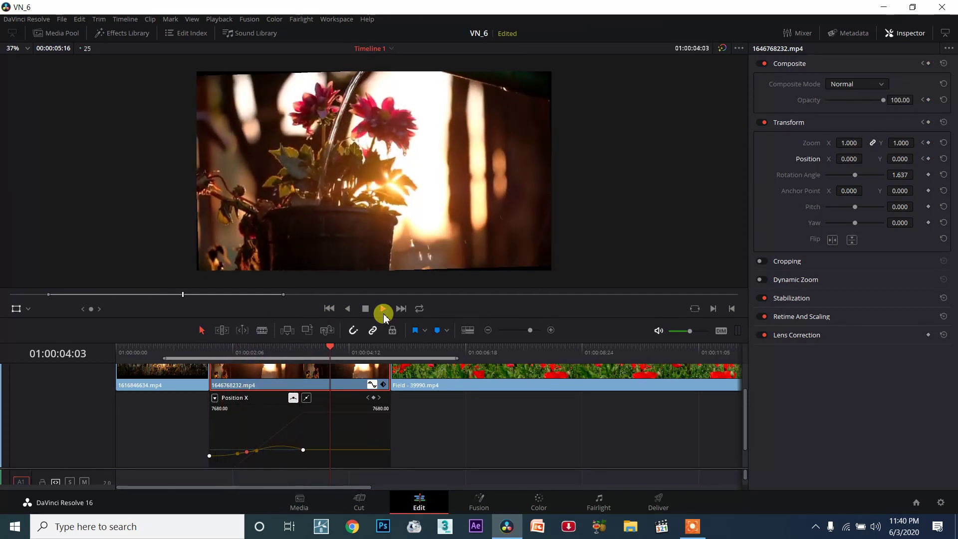
click(368, 310)
mouse_move(339, 353)
mouse_down()
mouse_move(202, 364)
mouse_move(263, 359)
mouse_up()
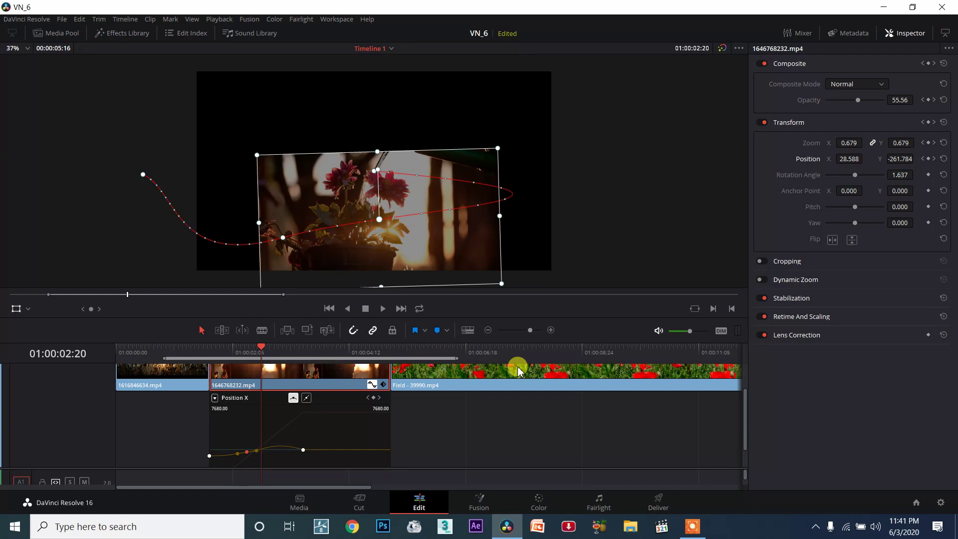
click(693, 527)
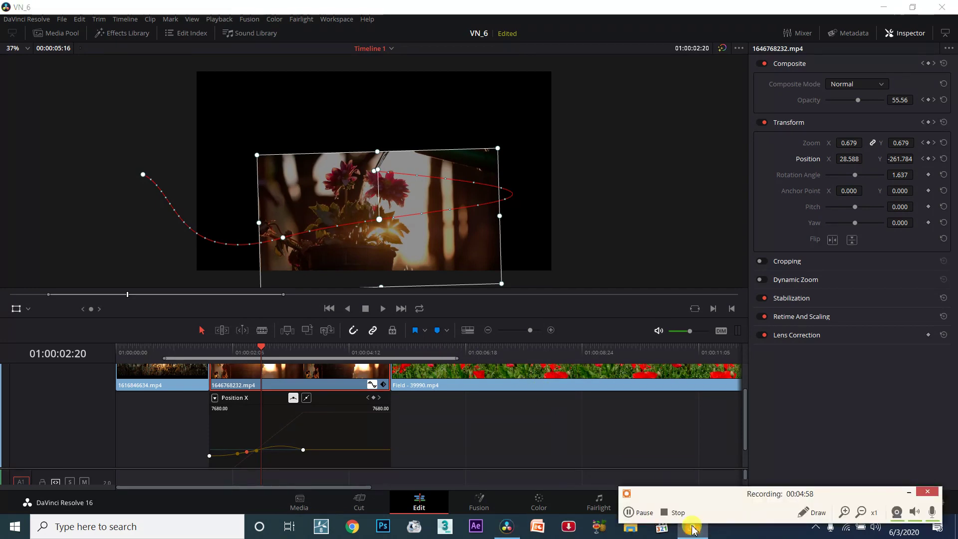